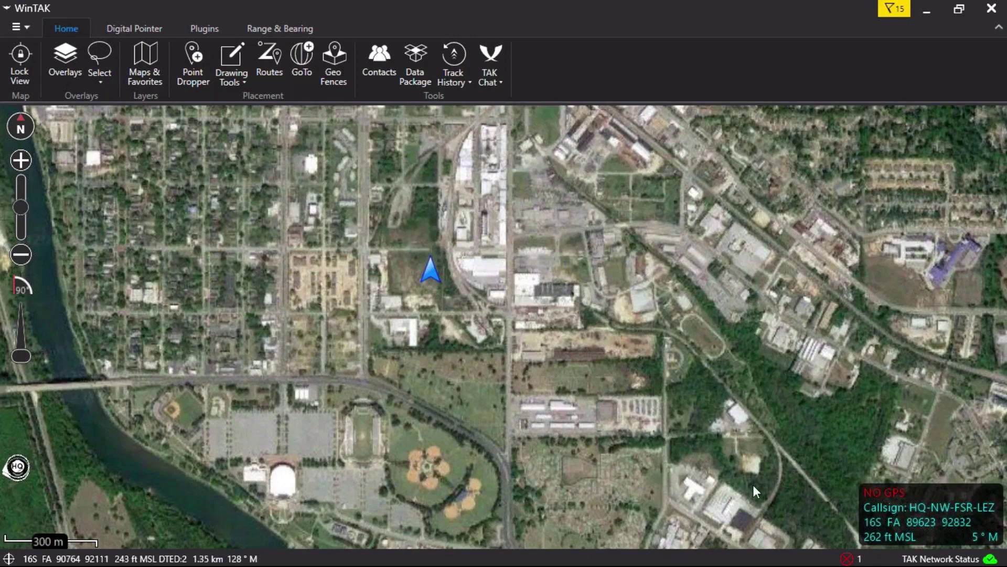
Open the Maps & Favorites panel from the Home ribbon.
{"action": "left_click", "coordinate": [144, 56]}
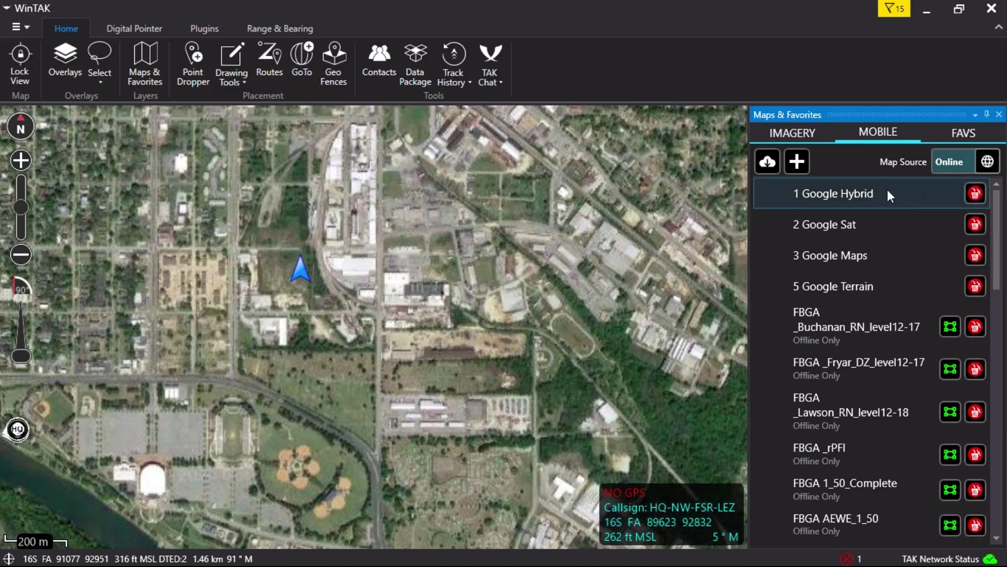
Switch the base map from 1 Google Hybrid to 2 Google Sat.
{"action": "left_click", "coordinate": [871, 190]}
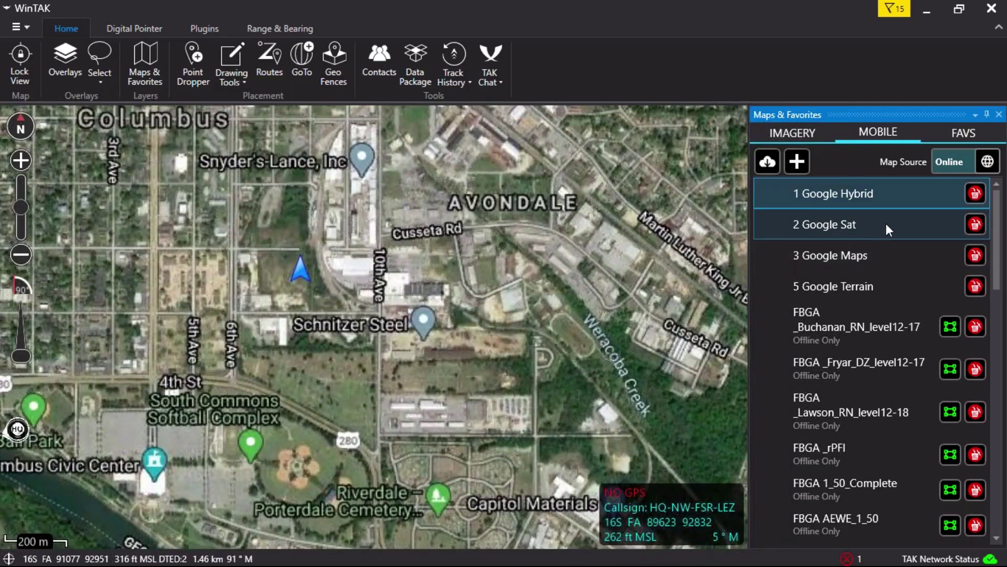
{"action": "left_click", "coordinate": [887, 225]}
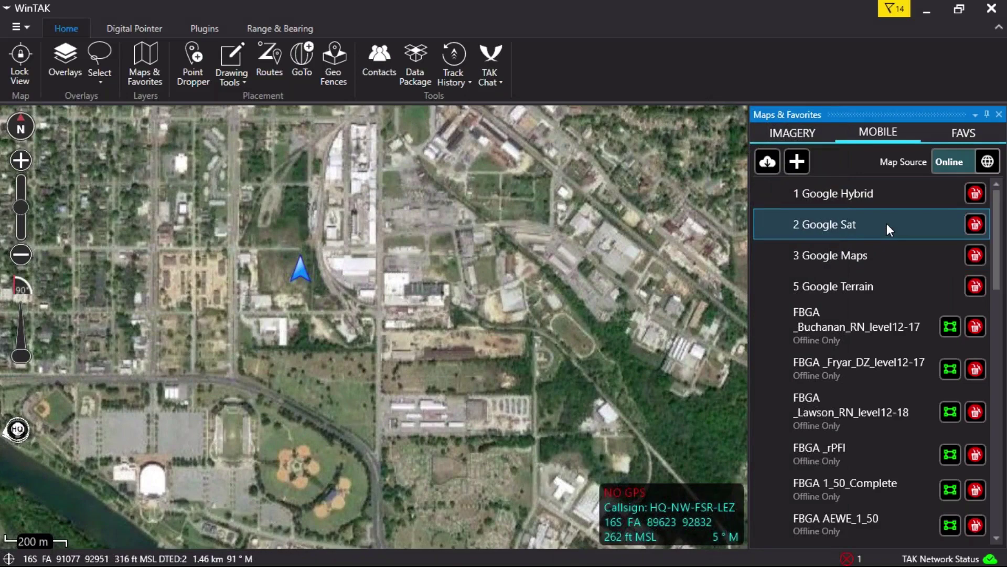
In FAVS, zoom to the industrial site and save the view as 'IndustrialComplex'.
{"action": "left_click", "coordinate": [964, 133]}
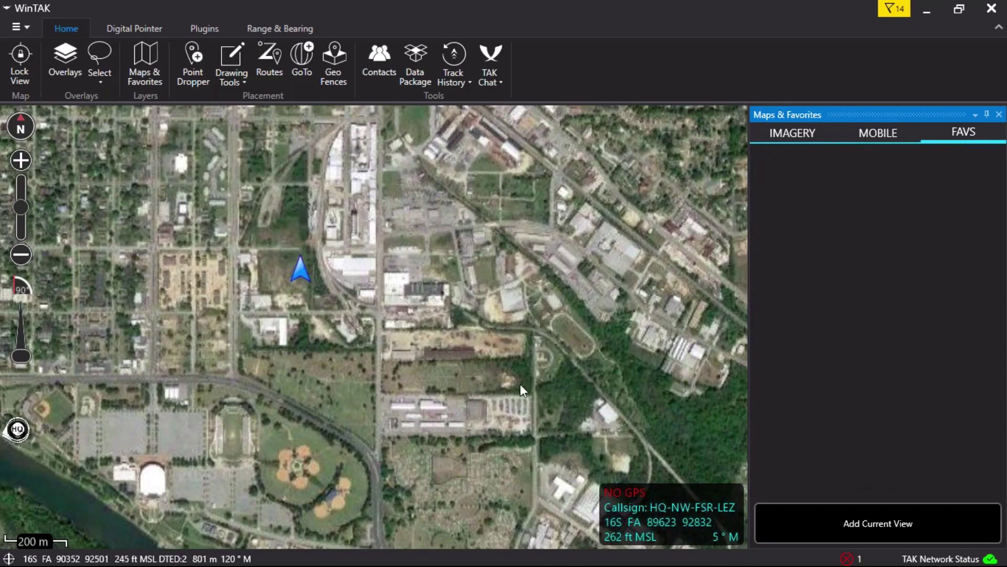
{"action": "scroll", "coordinate": [456, 302], "scroll_direction": "up", "scroll_amount": 2}
{"action": "scroll", "coordinate": [456, 305], "scroll_direction": "up", "scroll_amount": 2}
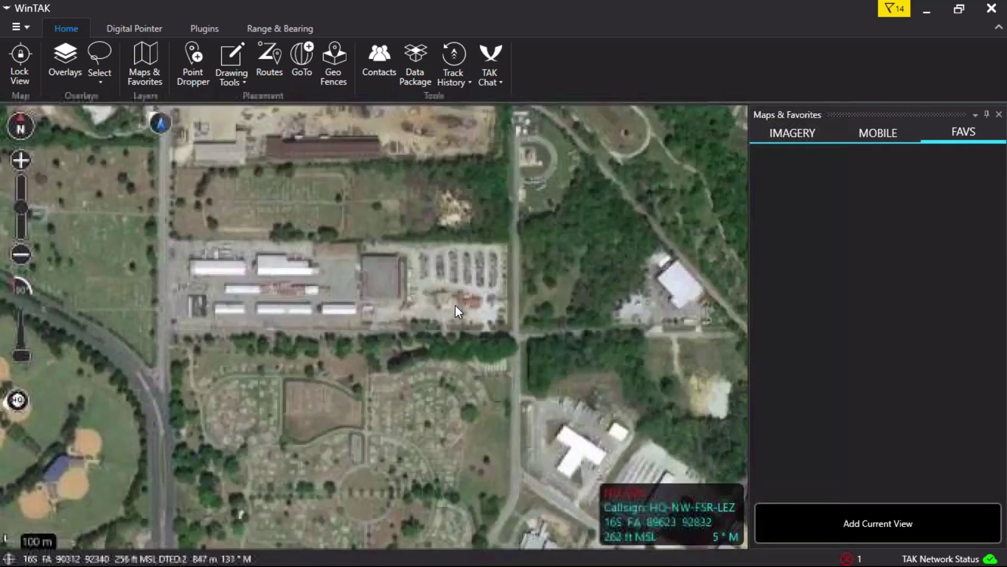
{"action": "left_click_drag", "start_coordinate": [407, 381], "coordinate": [492, 426]}
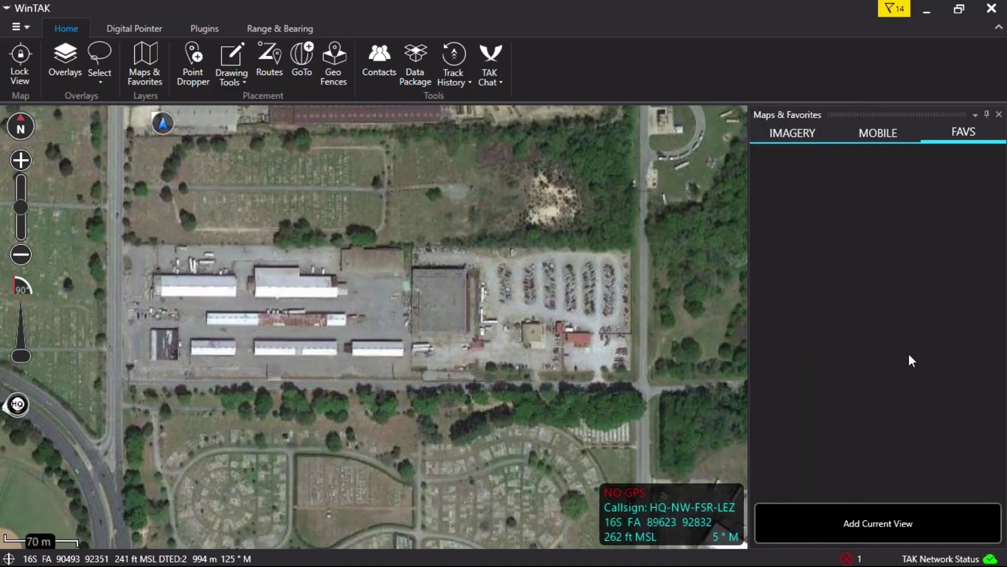
{"action": "left_click", "coordinate": [836, 527]}
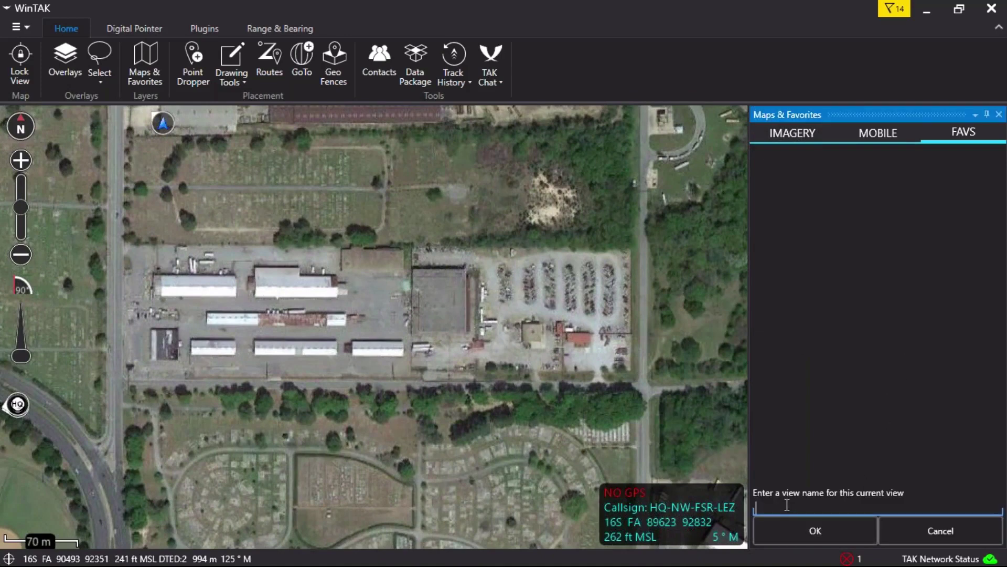
{"action": "type", "text": "IndustrialComplex"}
{"action": "left_click", "coordinate": [835, 532]}
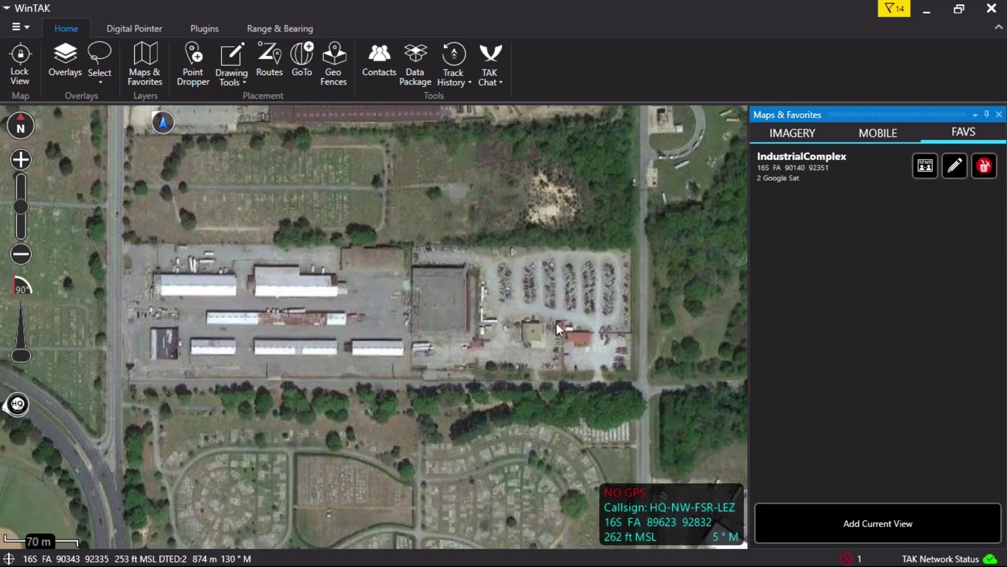
Pan to another area, then jump back to the IndustrialComplex favorite to test it.
{"action": "scroll", "coordinate": [585, 257], "scroll_direction": "down", "scroll_amount": 5}
{"action": "scroll", "coordinate": [598, 218], "scroll_direction": "up", "scroll_amount": 5}
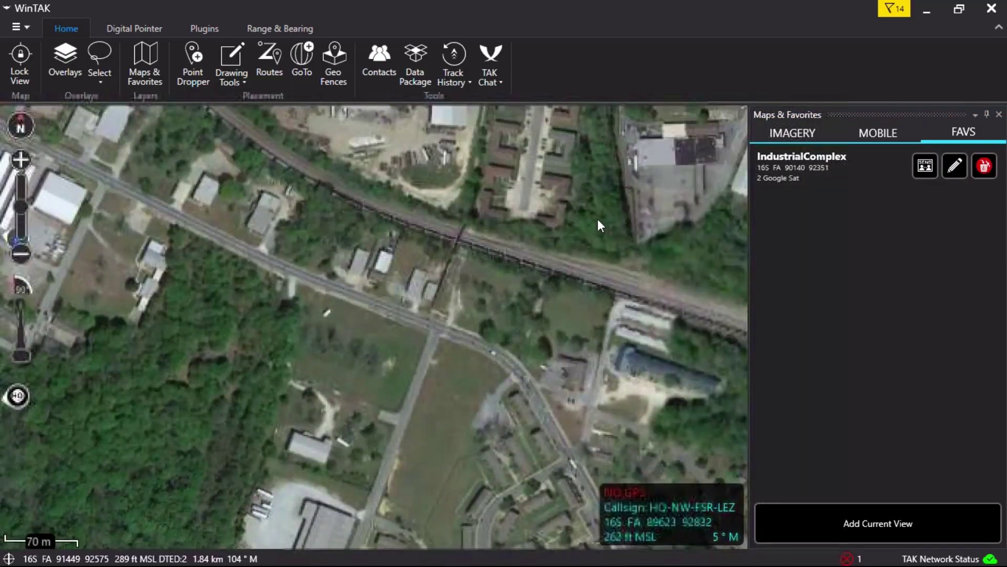
{"action": "left_click_drag", "start_coordinate": [482, 237], "coordinate": [131, 341]}
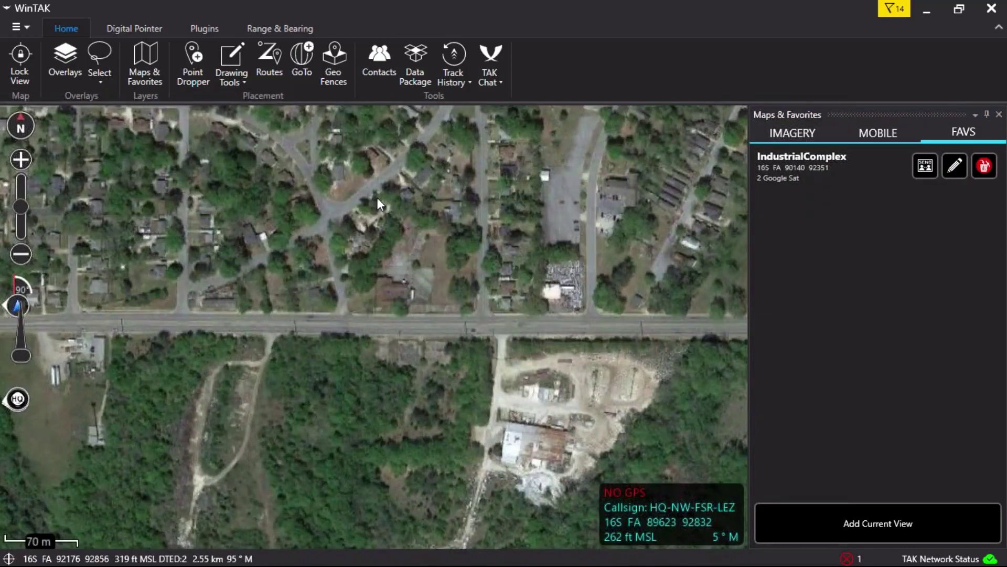
{"action": "left_click", "coordinate": [822, 156]}
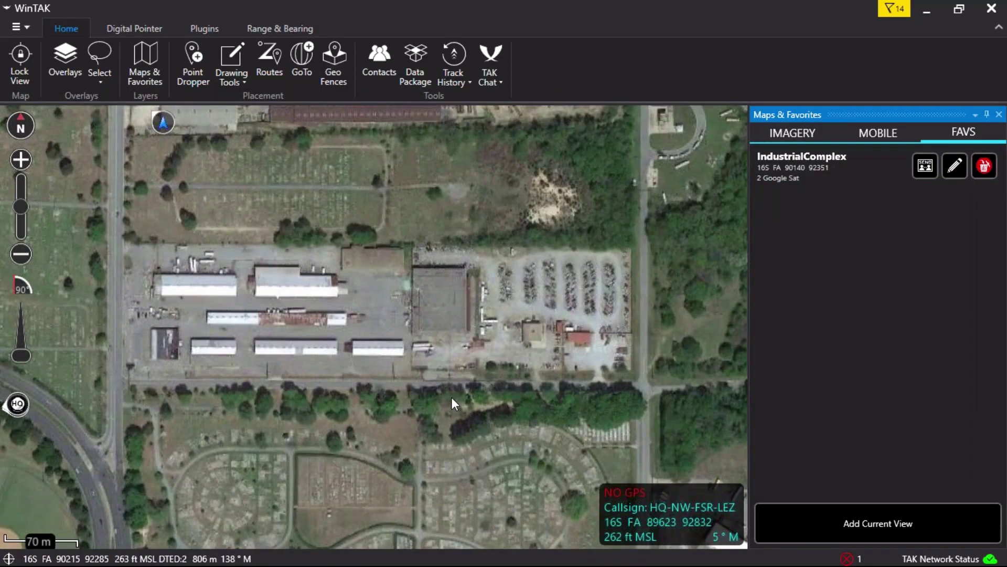
Return to the MOBILE sources, frame the download area, and bring up the download options.
{"action": "left_click", "coordinate": [873, 135]}
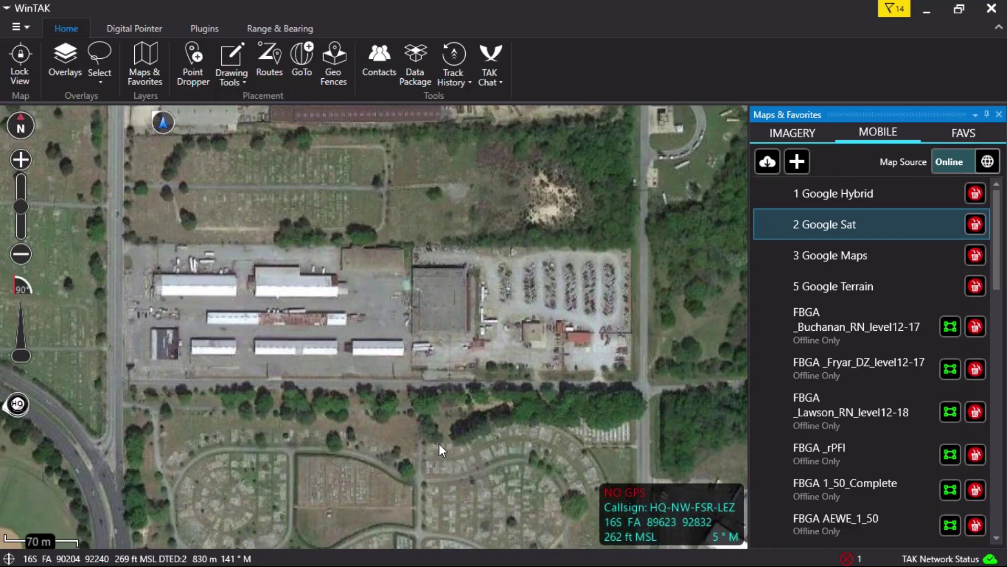
{"action": "scroll", "coordinate": [439, 443], "scroll_direction": "down", "scroll_amount": 3}
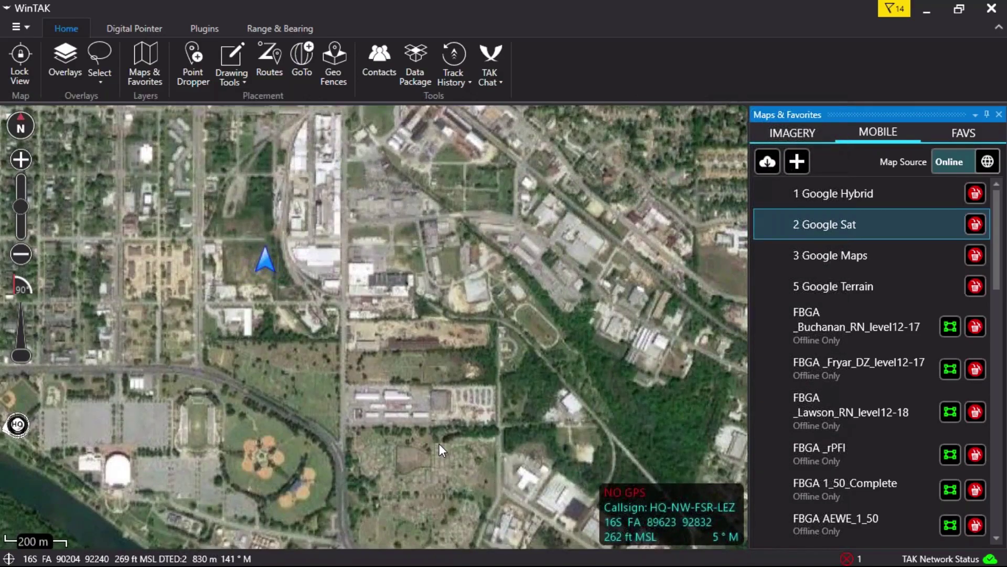
{"action": "left_click_drag", "start_coordinate": [440, 443], "coordinate": [490, 411]}
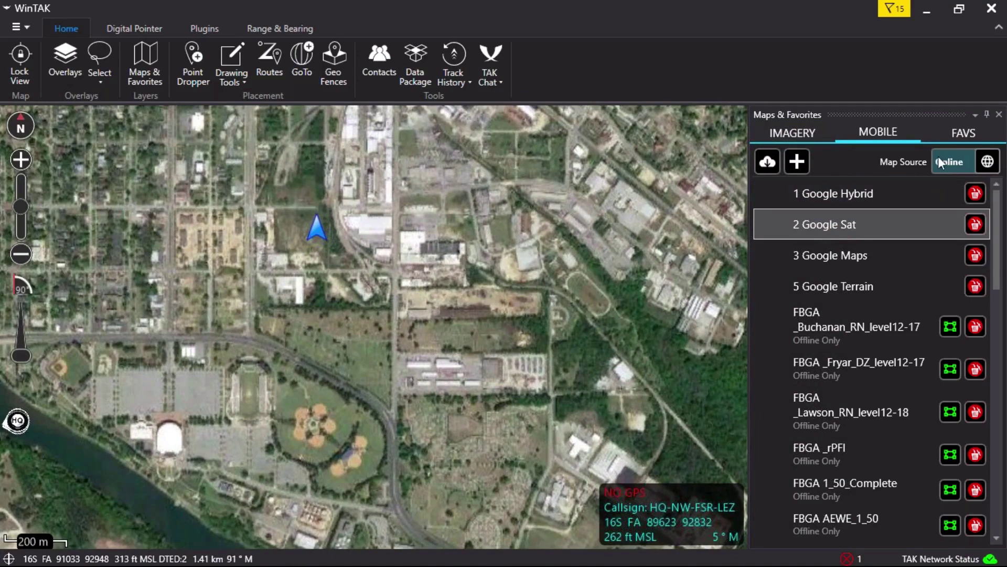
{"action": "left_click", "coordinate": [769, 165]}
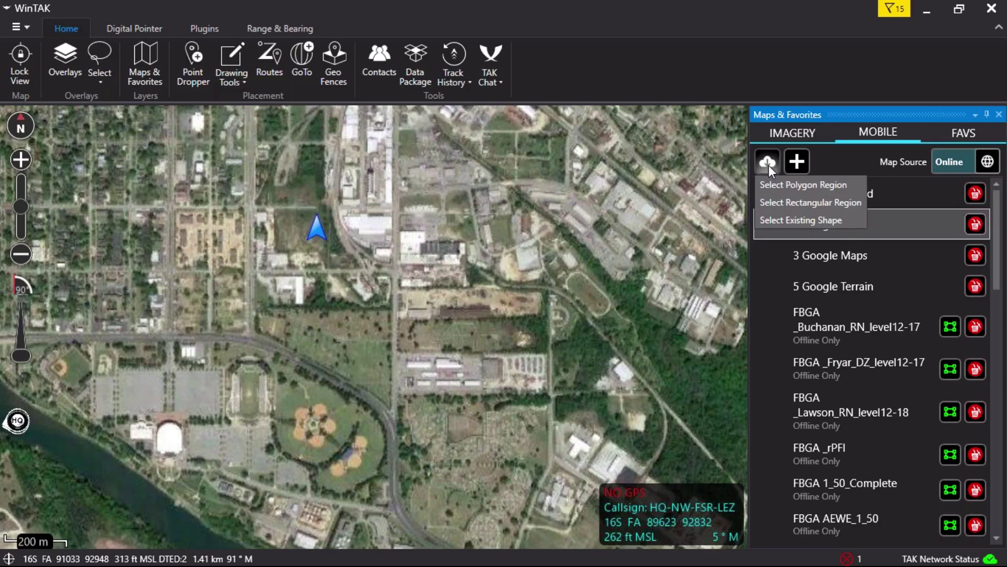
Select a rectangular download region covering the whole visible map.
{"action": "left_click", "coordinate": [846, 204]}
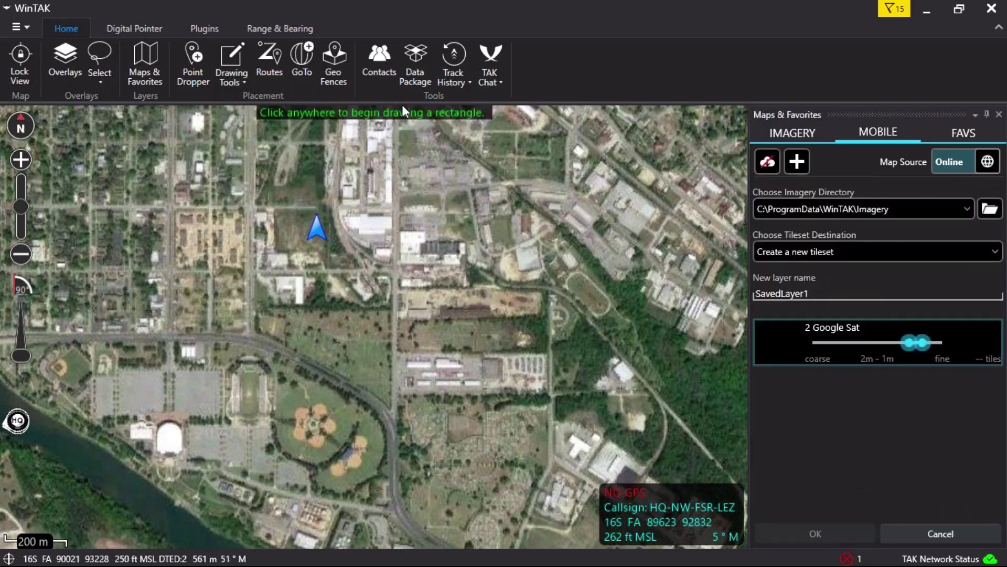
{"action": "left_click", "coordinate": [2, 112]}
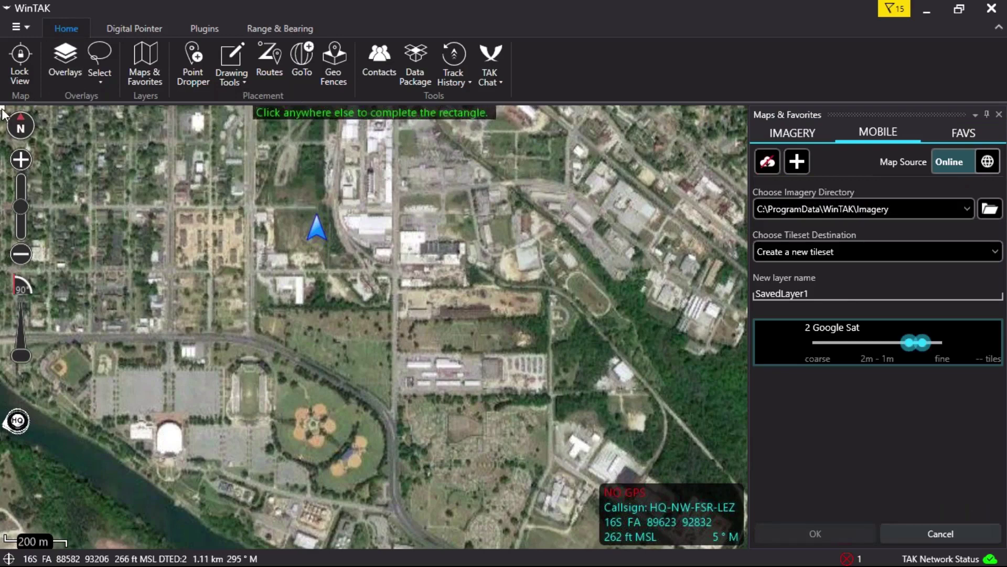
{"action": "left_click", "coordinate": [744, 546]}
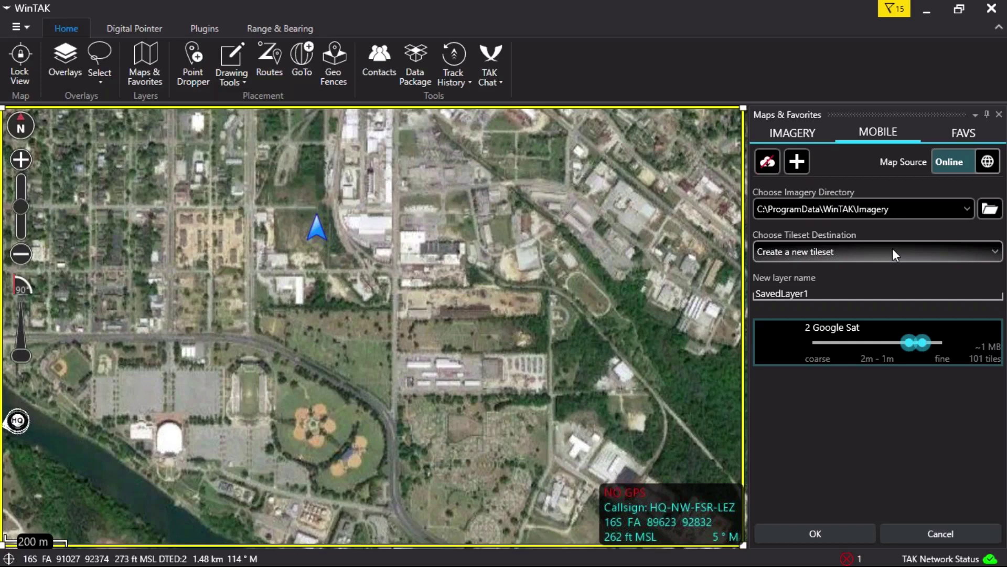
Rename the layer from SavedLayer1 to 'Civic Center' and extend resolution to 0.60 m.
{"action": "left_click", "coordinate": [821, 294]}
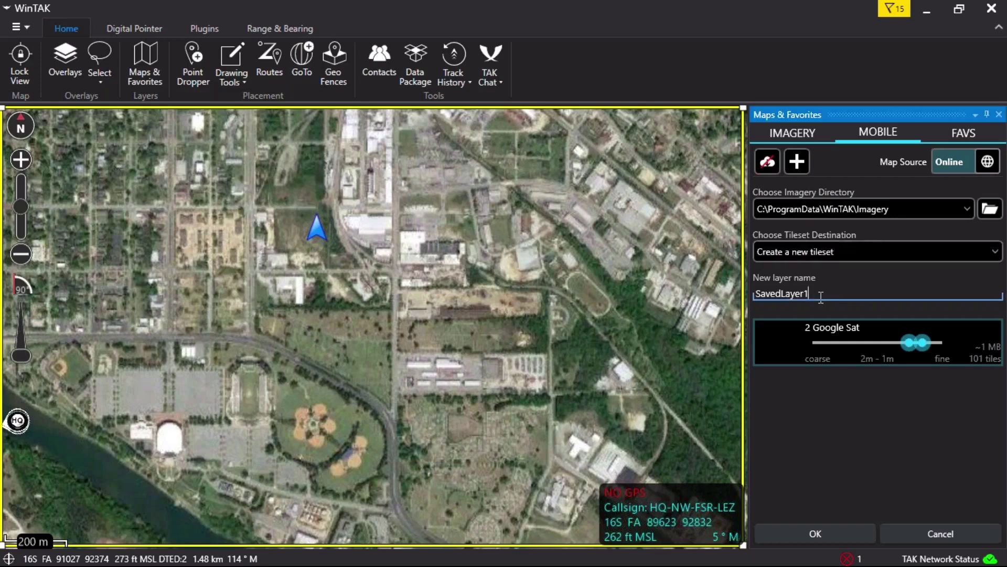
{"action": "key", "text": "BackSpace"}
{"action": "key", "text": "BackSpace"}
{"action": "key", "text": "BackSpace"}
{"action": "key", "text": "BackSpace"}
{"action": "key", "text": "BackSpace"}
{"action": "key", "text": "BackSpace"}
{"action": "key", "text": "BackSpace"}
{"action": "key", "text": "BackSpace"}
{"action": "key", "text": "BackSpace"}
{"action": "key", "text": "BackSpace"}
{"action": "key", "text": "BackSpace"}
{"action": "type", "text": "Civic Center"}
{"action": "left_click", "coordinate": [923, 341]}
{"action": "left_click_drag", "start_coordinate": [925, 340], "coordinate": [818, 347]}
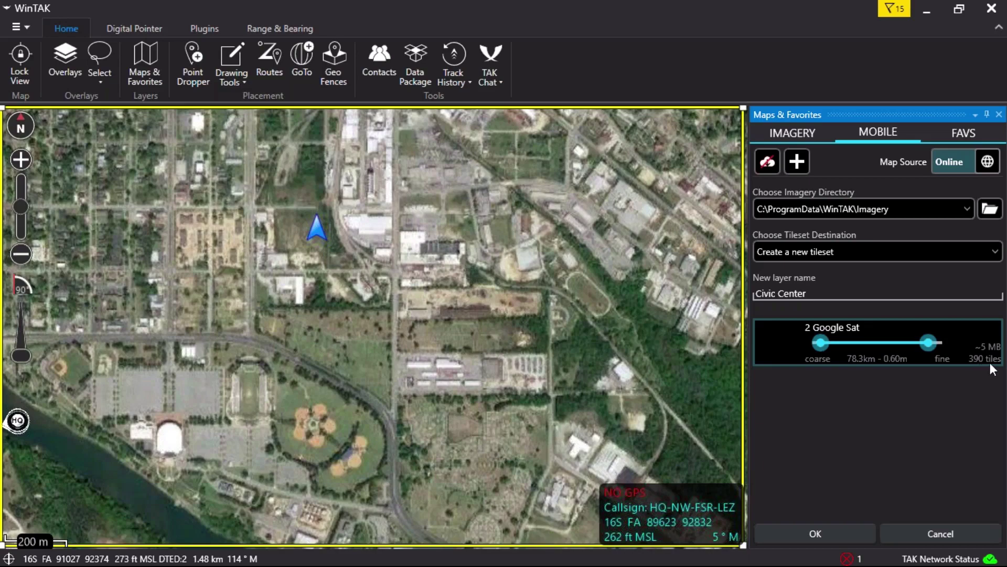
Confirm the form with OK to download the Civic Center Google Sat tileset.
{"action": "left_click", "coordinate": [824, 533]}
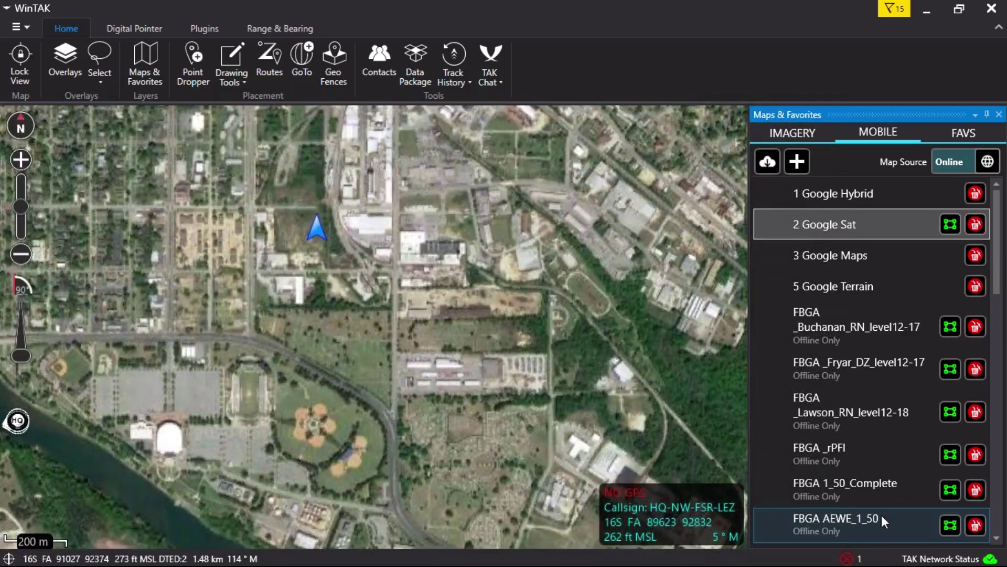
Switch Map Source to Local with Show All, listing Civic Center.sqlite at 0.60 meter first.
{"action": "left_click", "coordinate": [949, 161]}
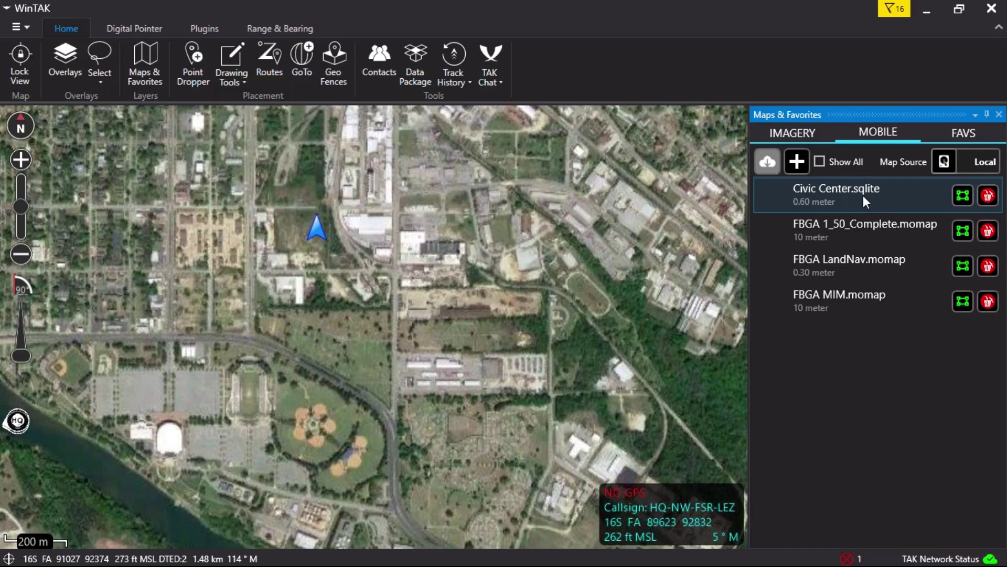
{"action": "left_click", "coordinate": [820, 160]}
{"action": "scroll", "coordinate": [997, 219], "scroll_direction": "down", "scroll_amount": 10}
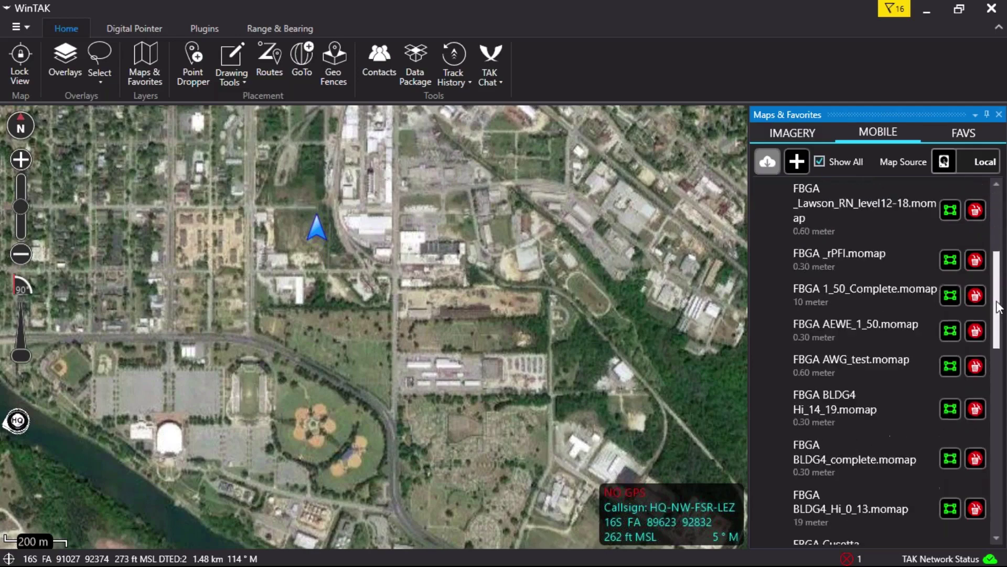
{"action": "scroll", "coordinate": [998, 219], "scroll_direction": "up", "scroll_amount": 5}
{"action": "scroll", "coordinate": [872, 315], "scroll_direction": "up", "scroll_amount": 5}
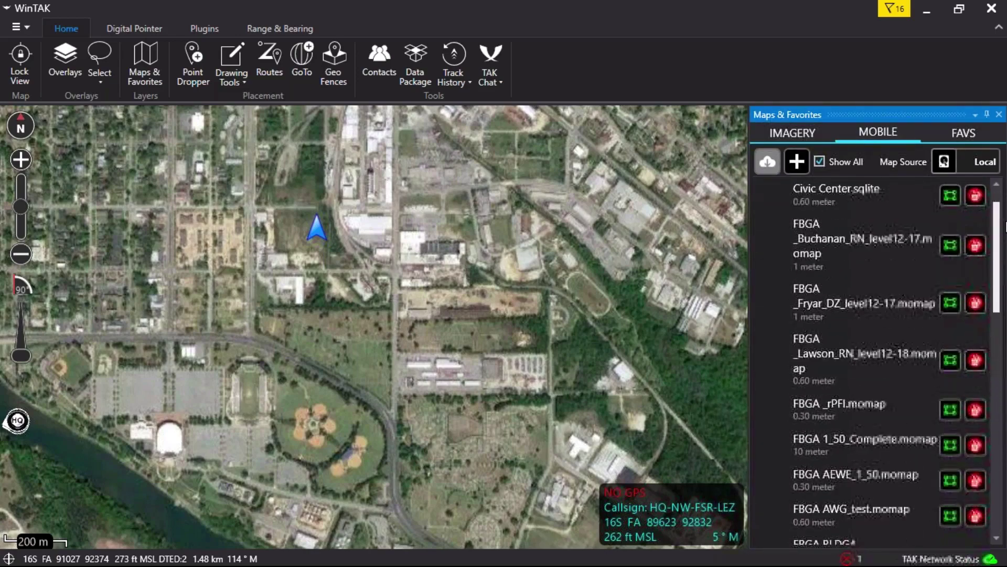